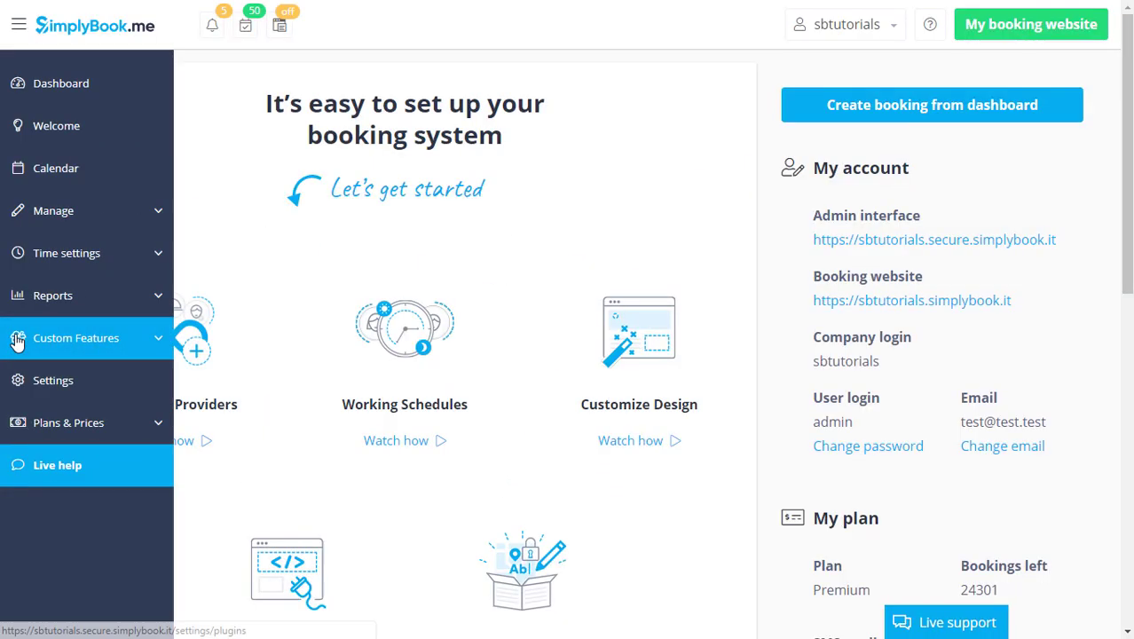
Step: Find 'point of sale' in Custom Features, enable Point of Sale, and go to its POS screen
left_click(16, 342)
left_click(40, 375)
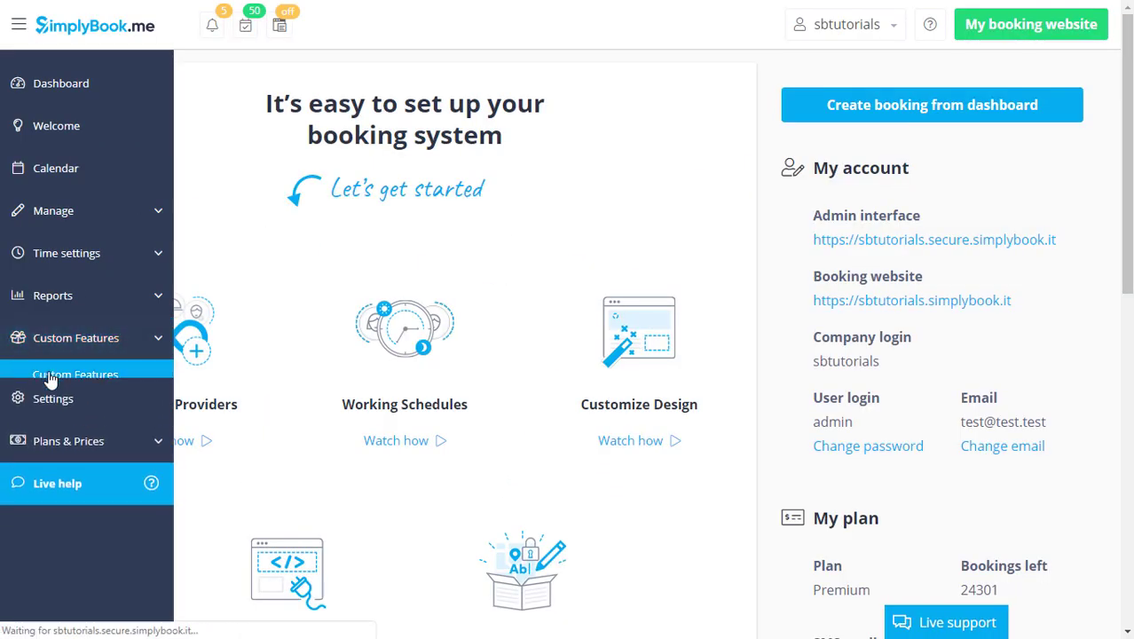
left_click(131, 209)
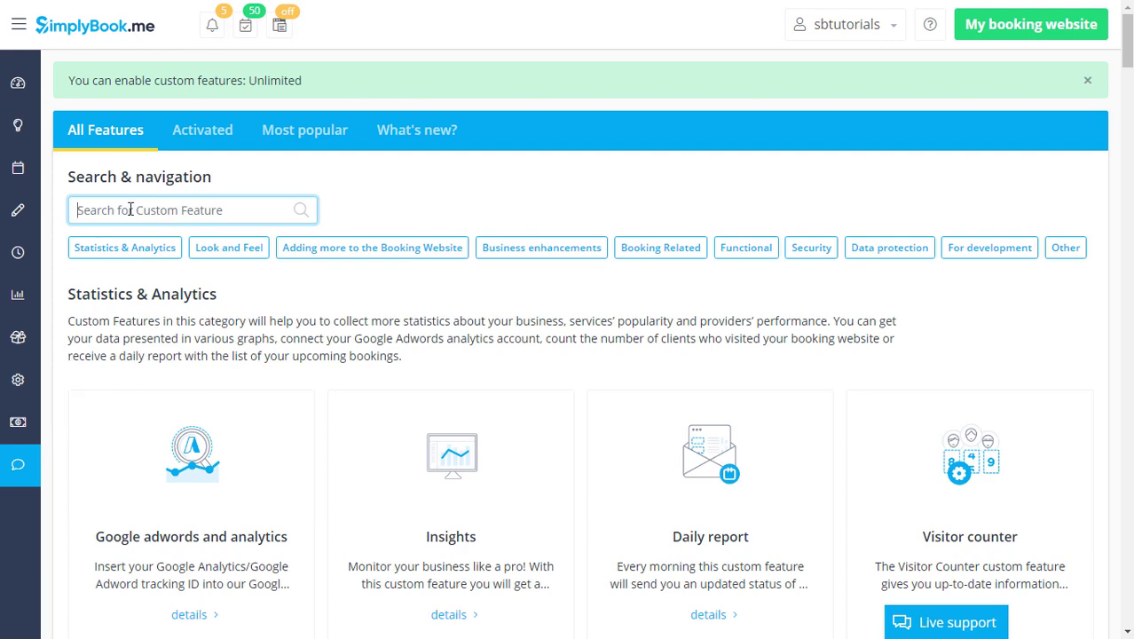
type("point of sale")
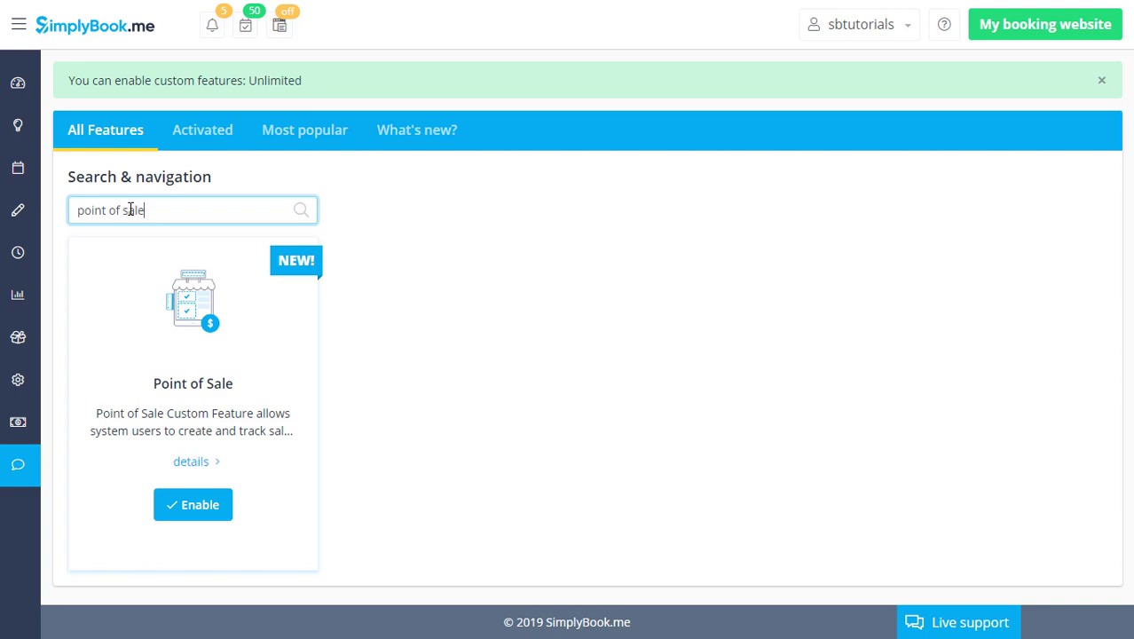
left_click(195, 504)
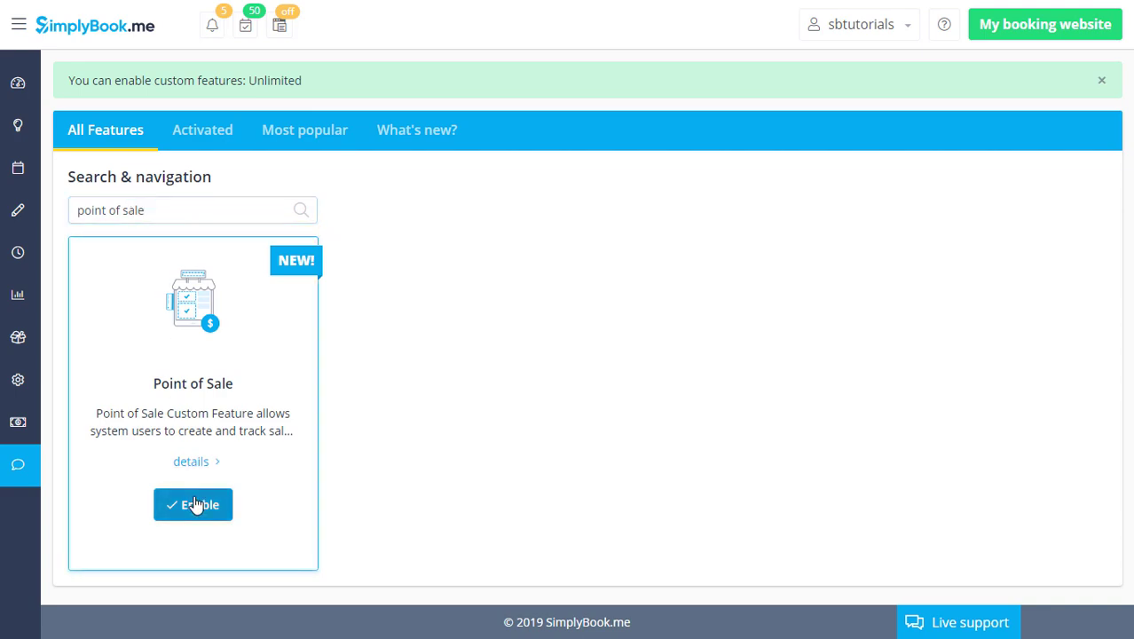
scroll(197, 504, "down", 2)
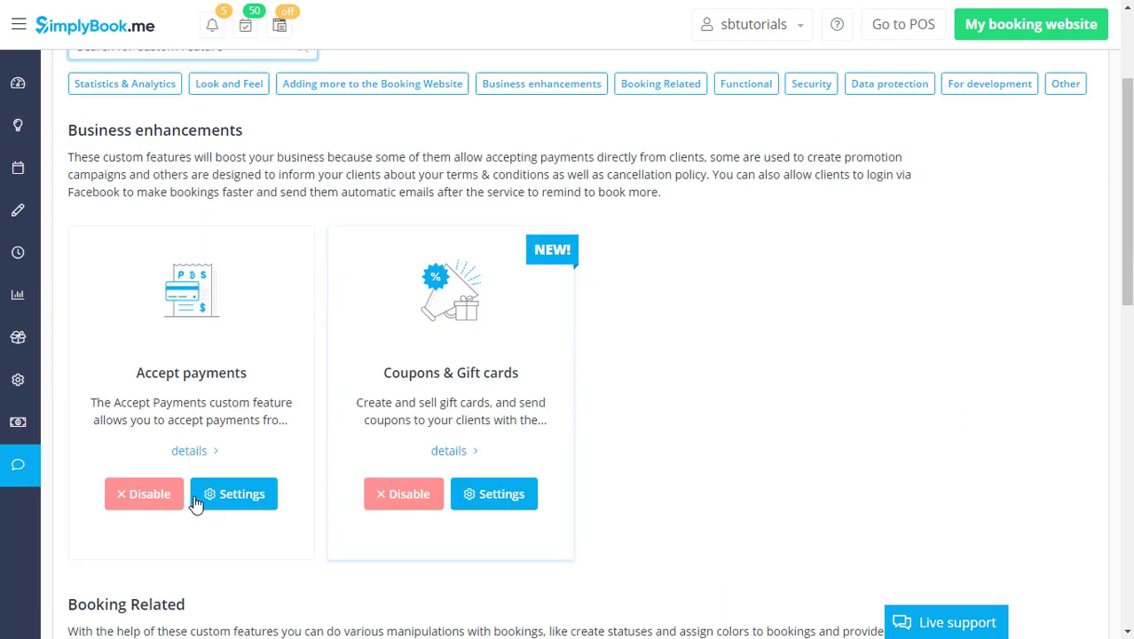
scroll(196, 504, "down", 10)
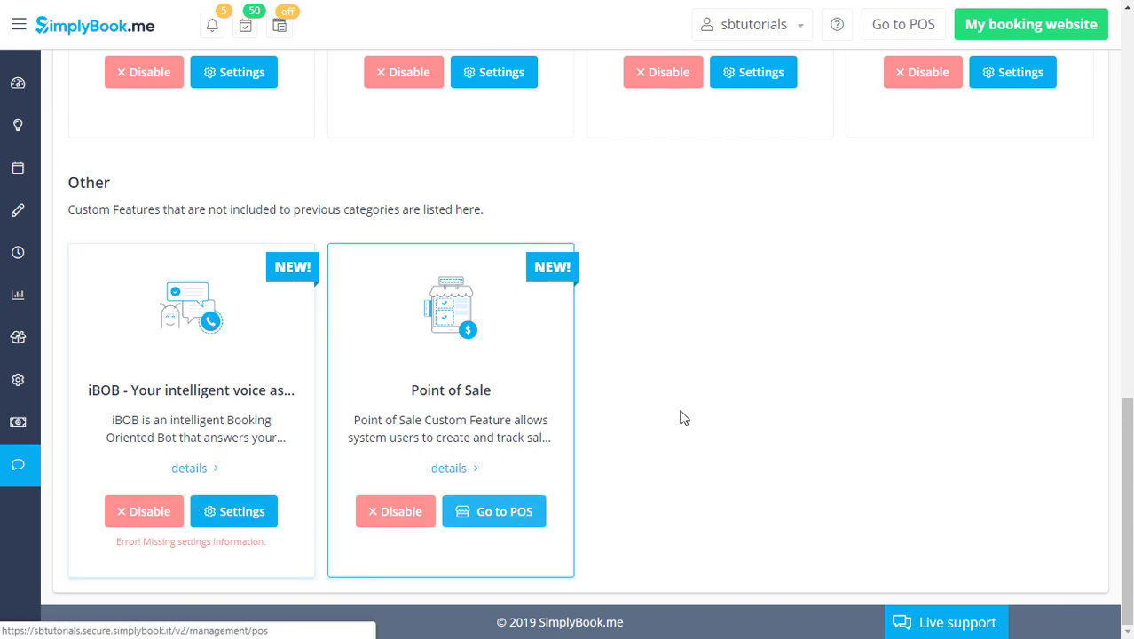
left_click(912, 22)
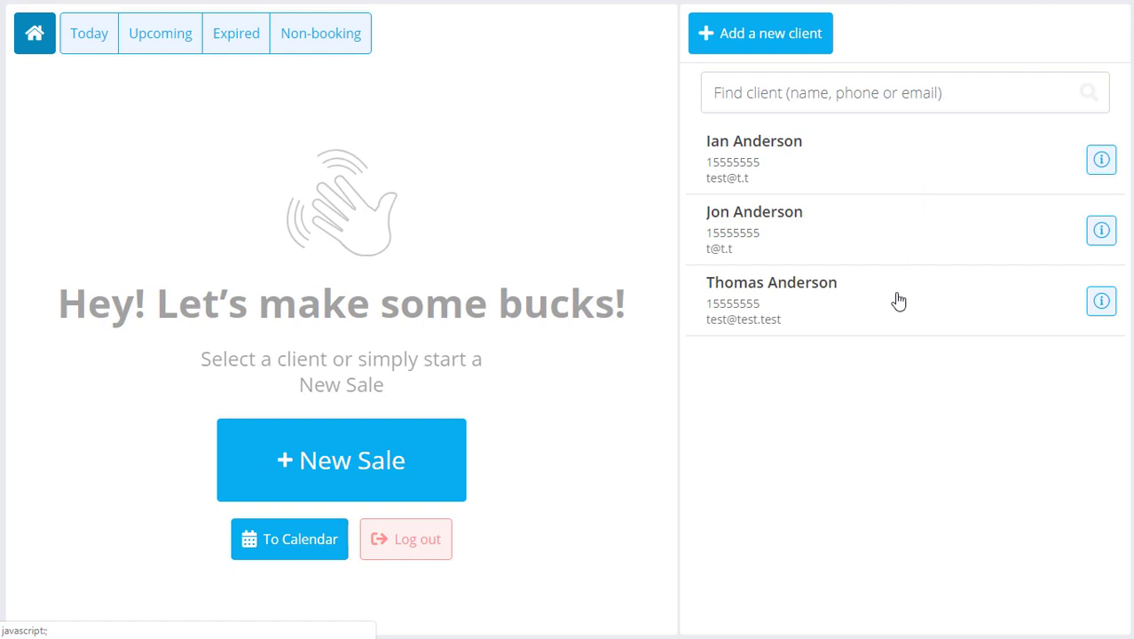
Step: Begin a new sale booking the Hour tour with Uptown at 3:30 PM on January 24
left_click(405, 463)
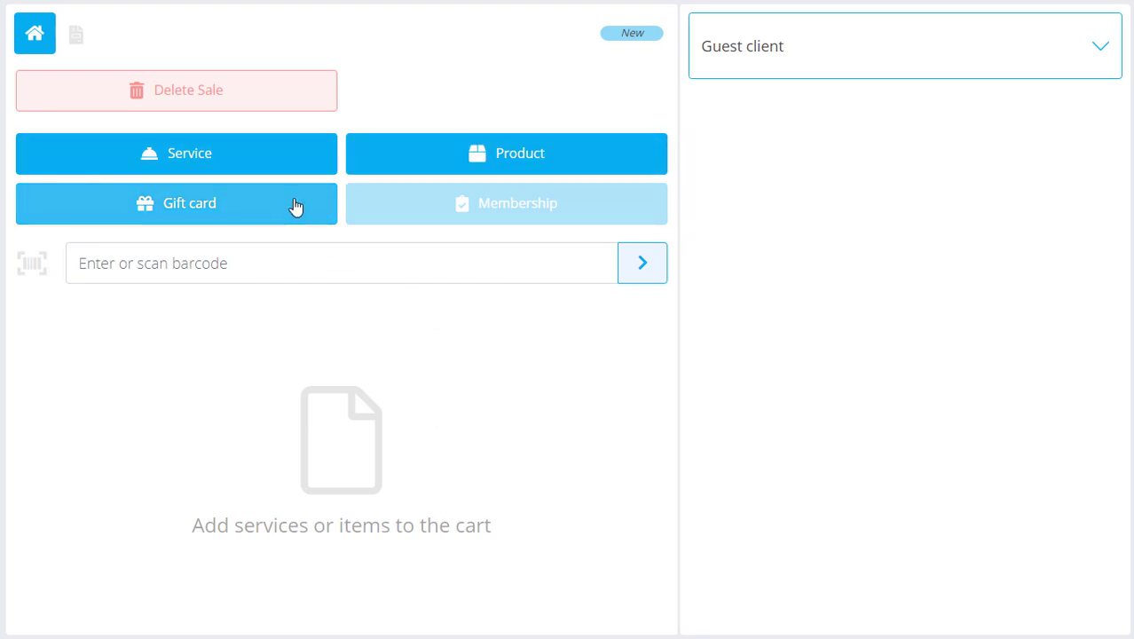
left_click(267, 160)
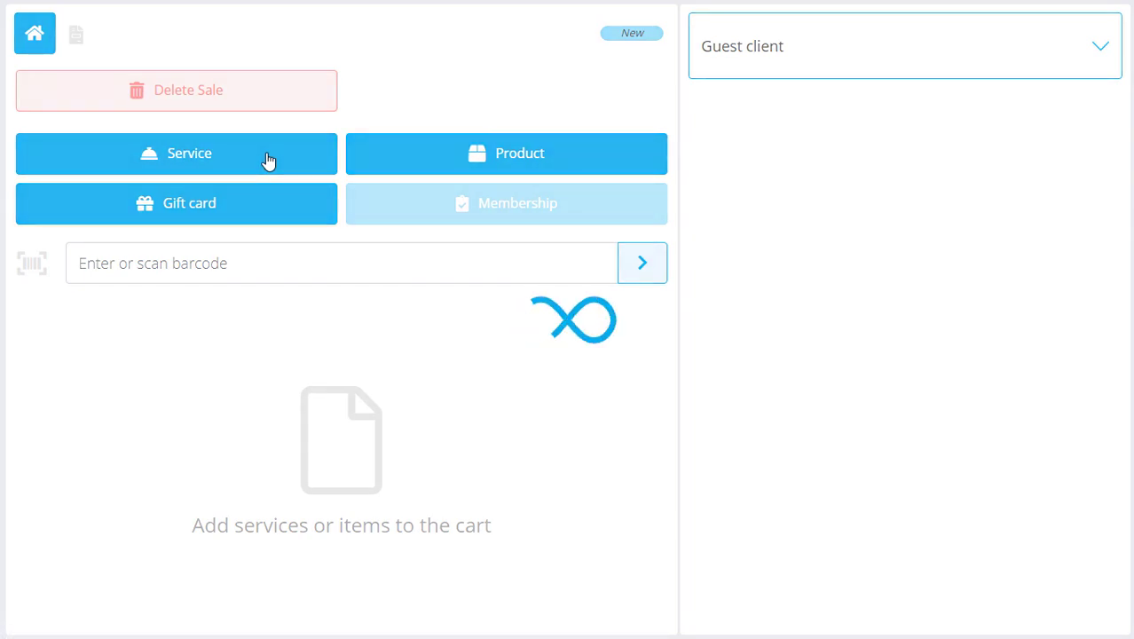
left_click(329, 89)
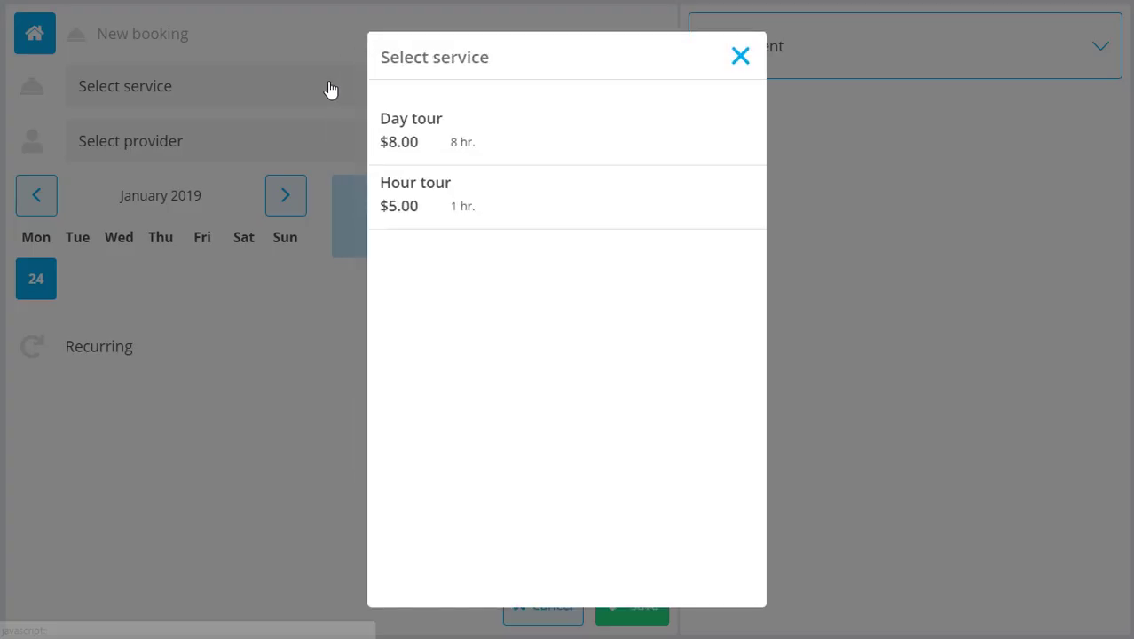
left_click(468, 180)
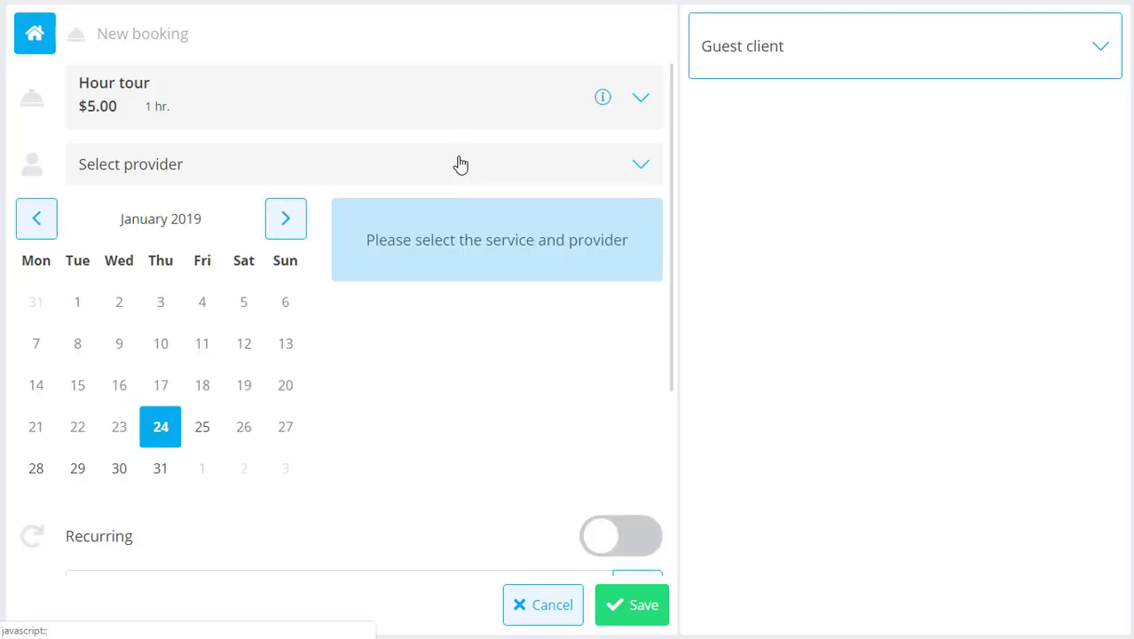
left_click(460, 165)
left_click(460, 146)
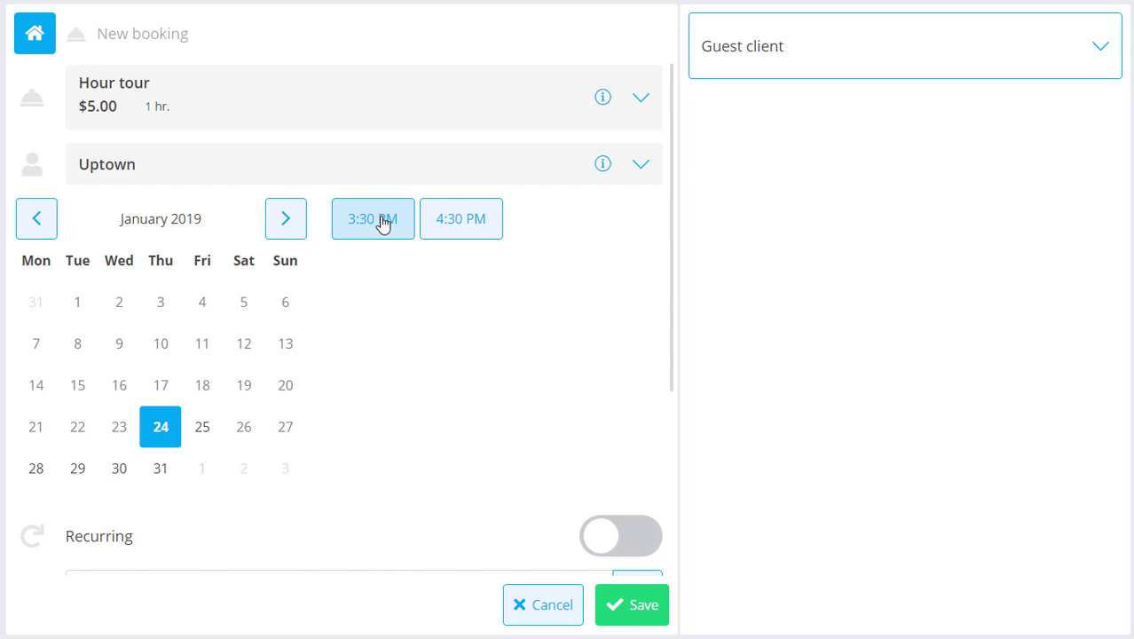
left_click(384, 224)
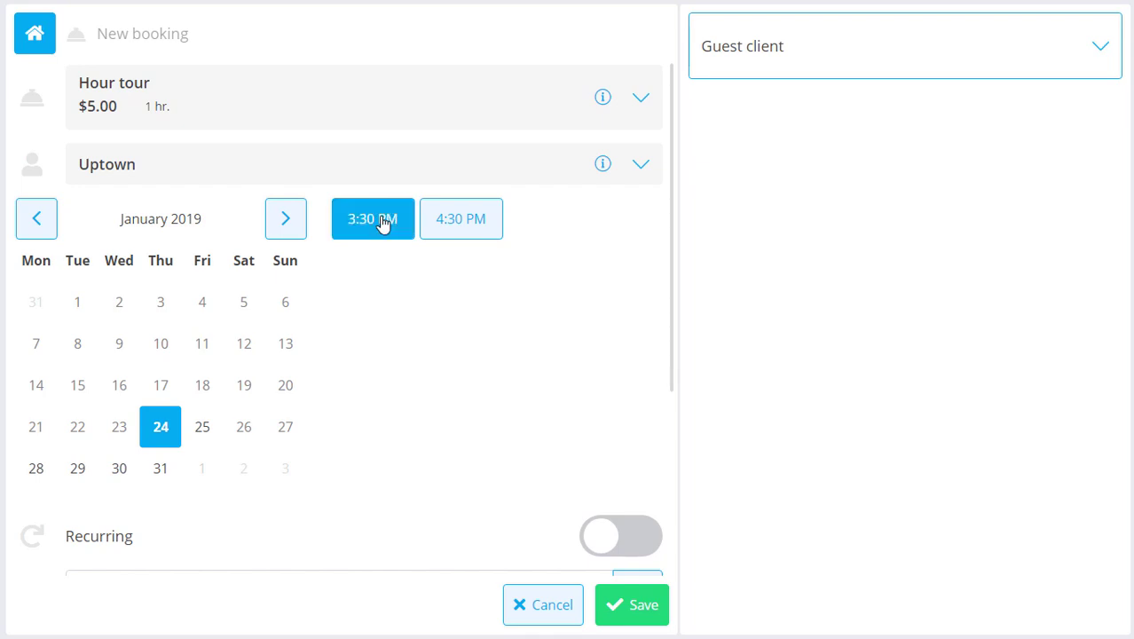
Step: Switch the Hour tour booking to recurring, leaving Monday and Tuesday unselected
left_click(604, 537)
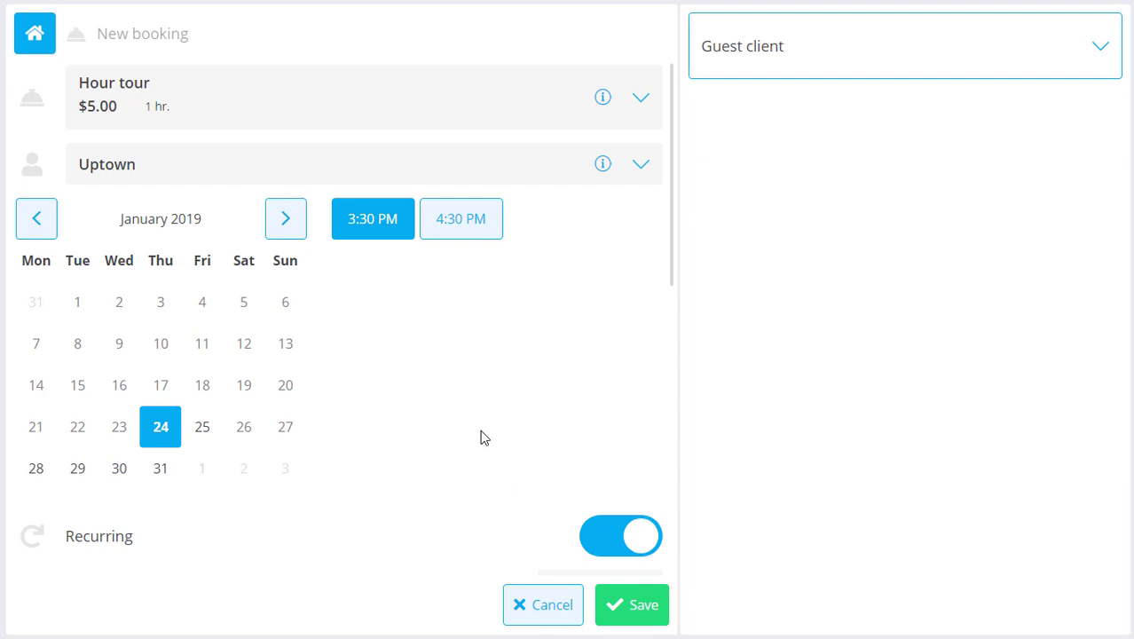
scroll(483, 437, "down", 2)
scroll(483, 437, "down", 3)
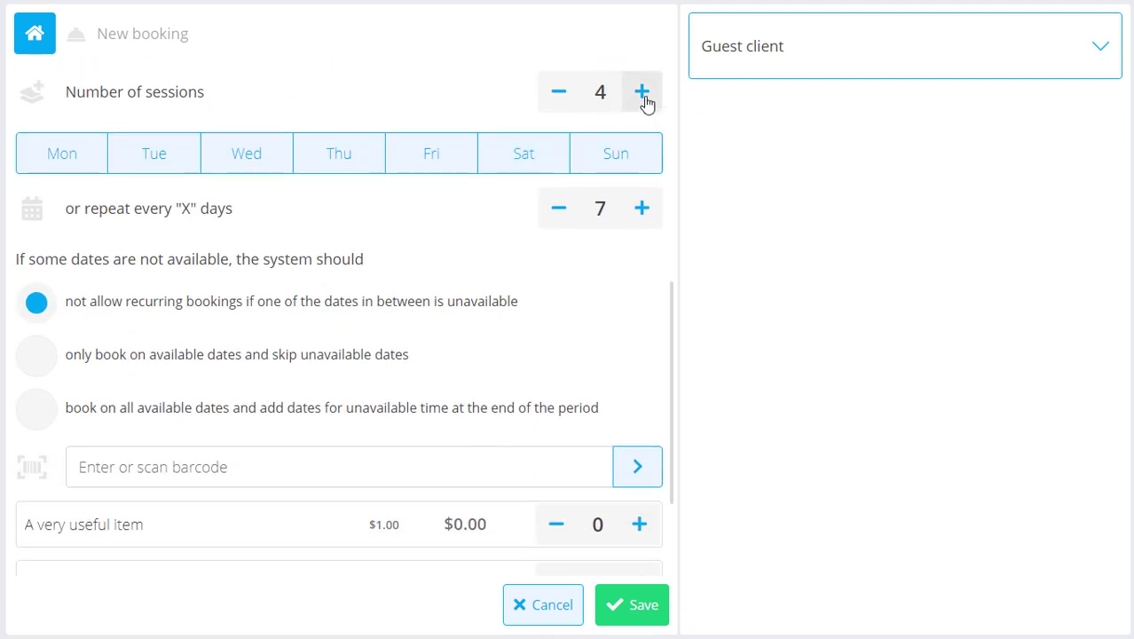
left_click(84, 162)
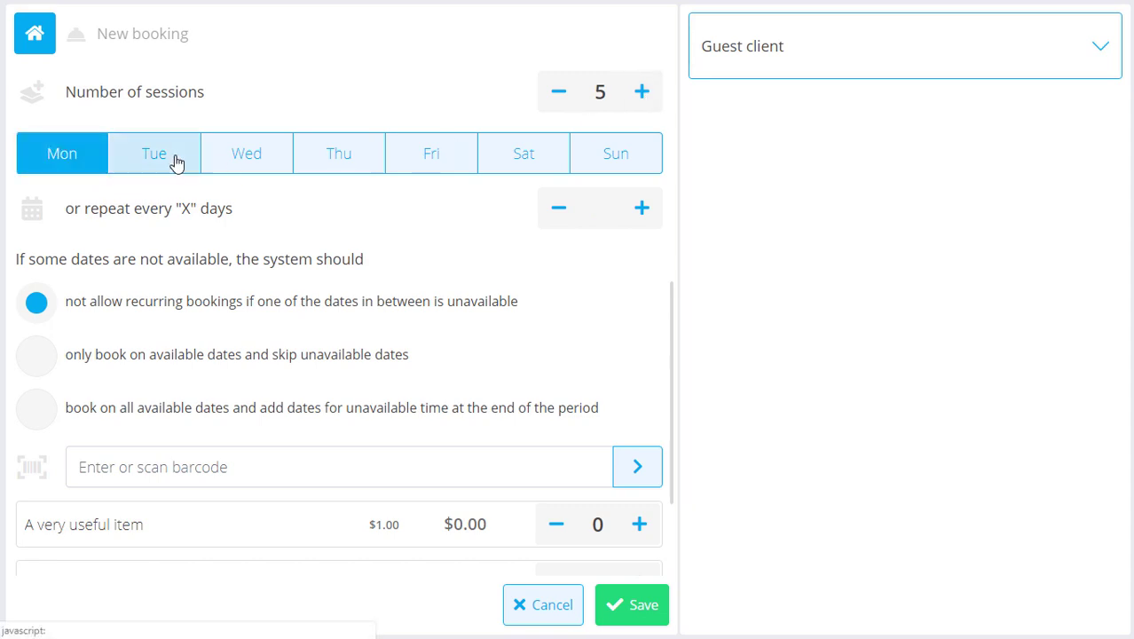
left_click(171, 158)
left_click(175, 160)
left_click(53, 158)
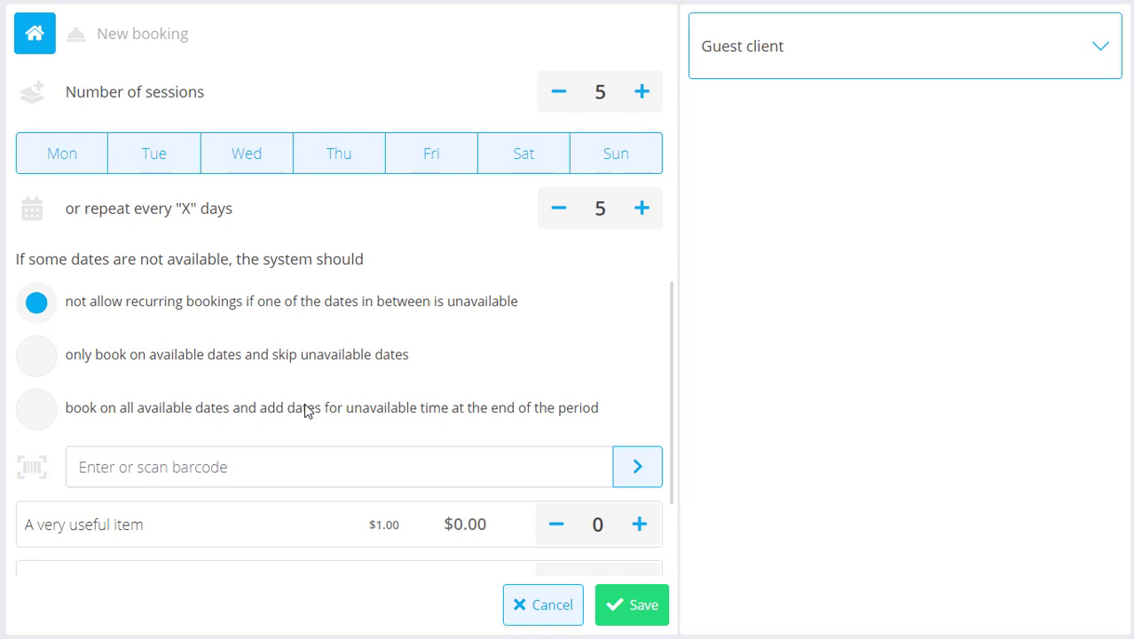
Step: Add one of each useful item to the Hour tour booking
scroll(305, 410, "down", 1)
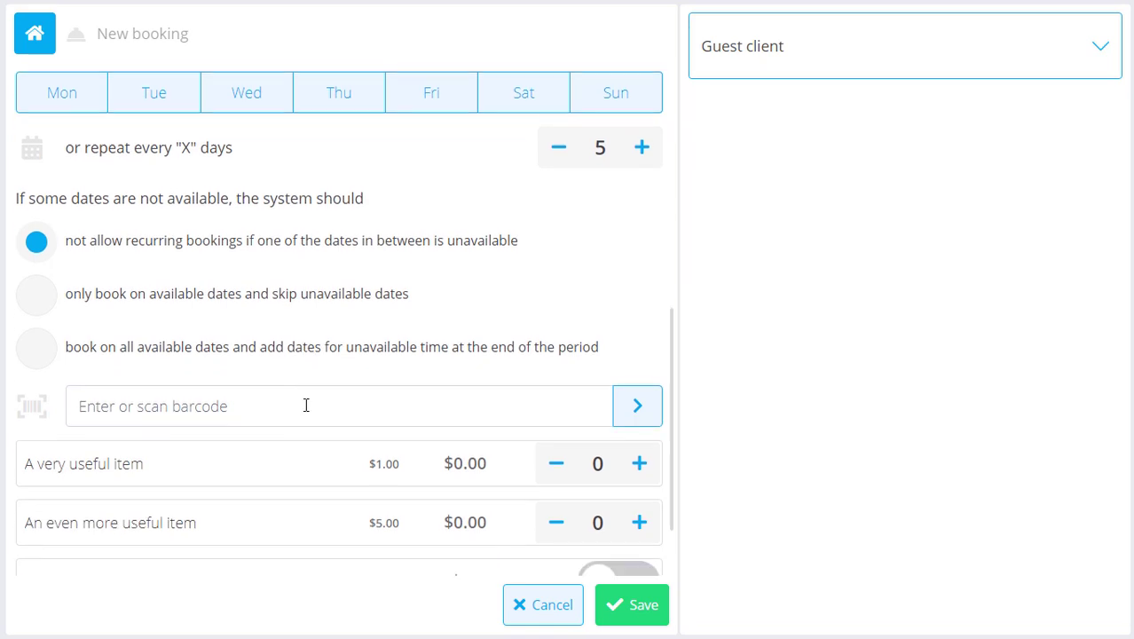
scroll(306, 404, "down", 2)
left_click(640, 364)
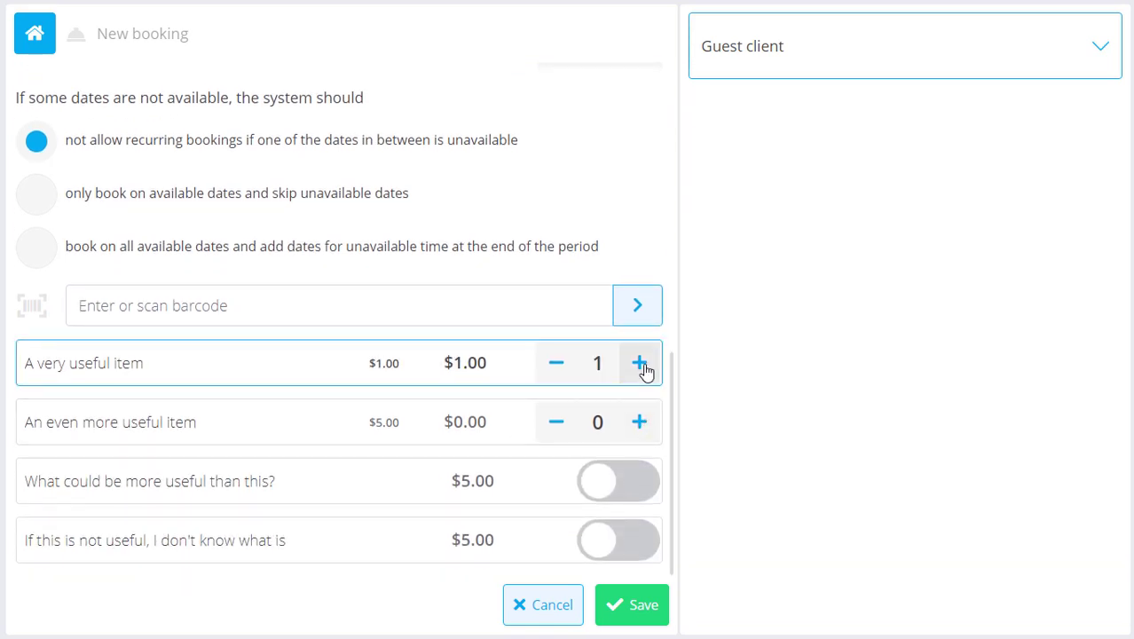
left_click(641, 422)
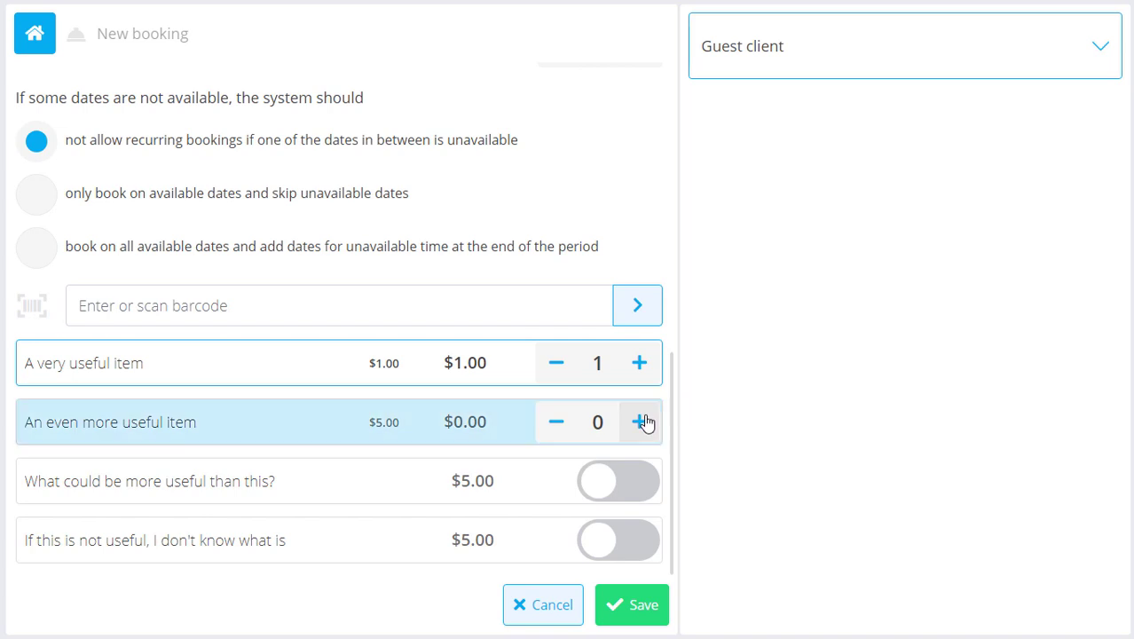
left_click(635, 479)
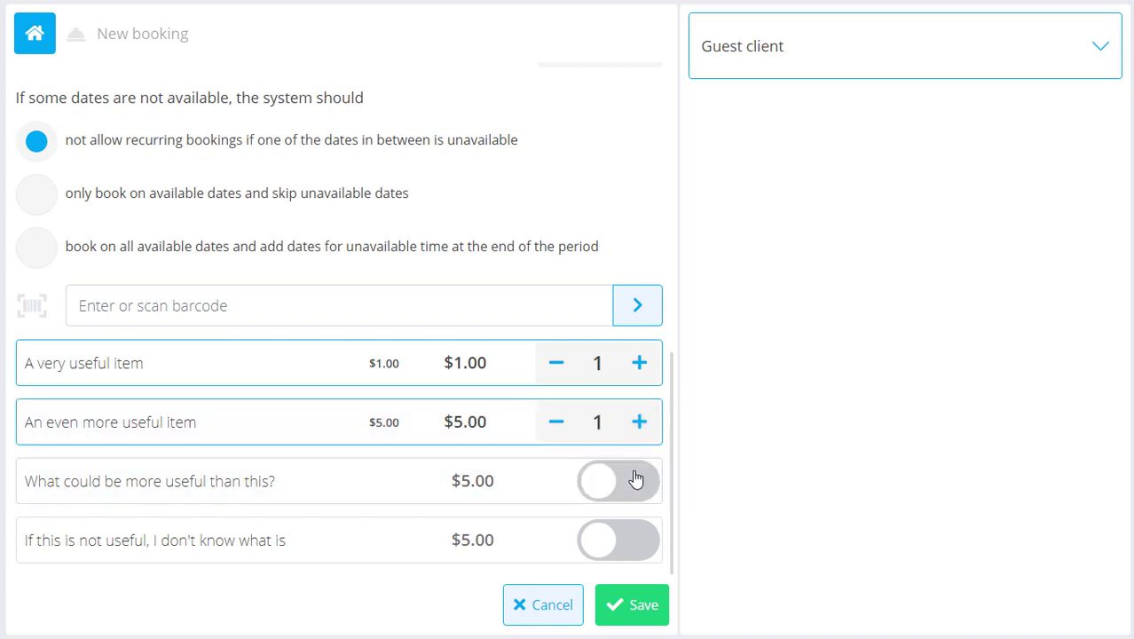
Step: Assign the booking to Guest client and save it into the sale
left_click(952, 58)
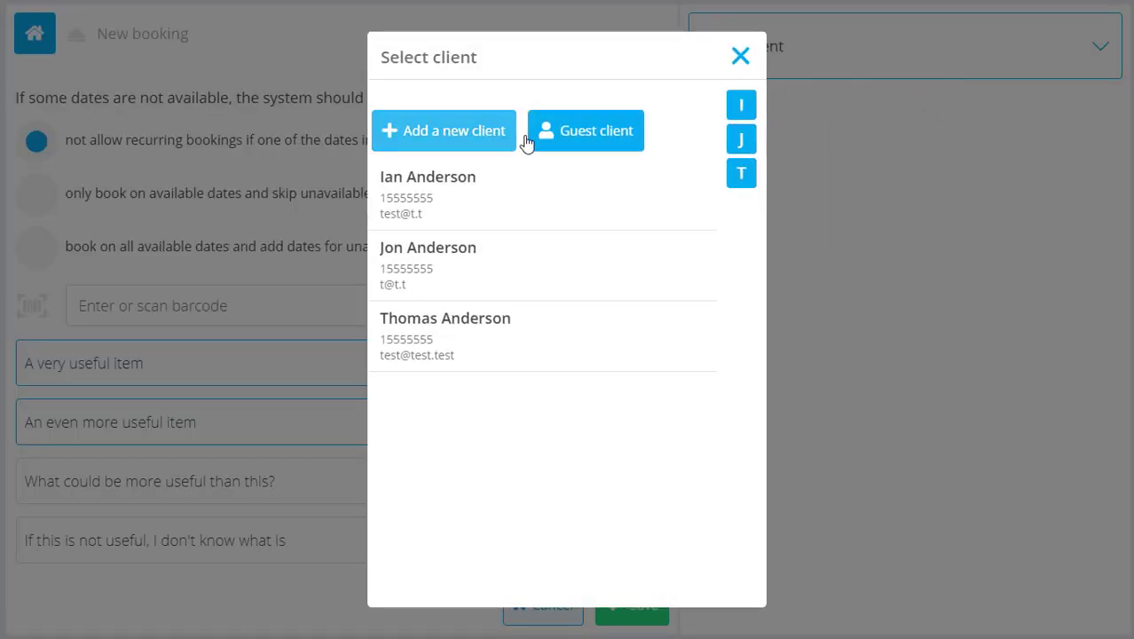
left_click(595, 145)
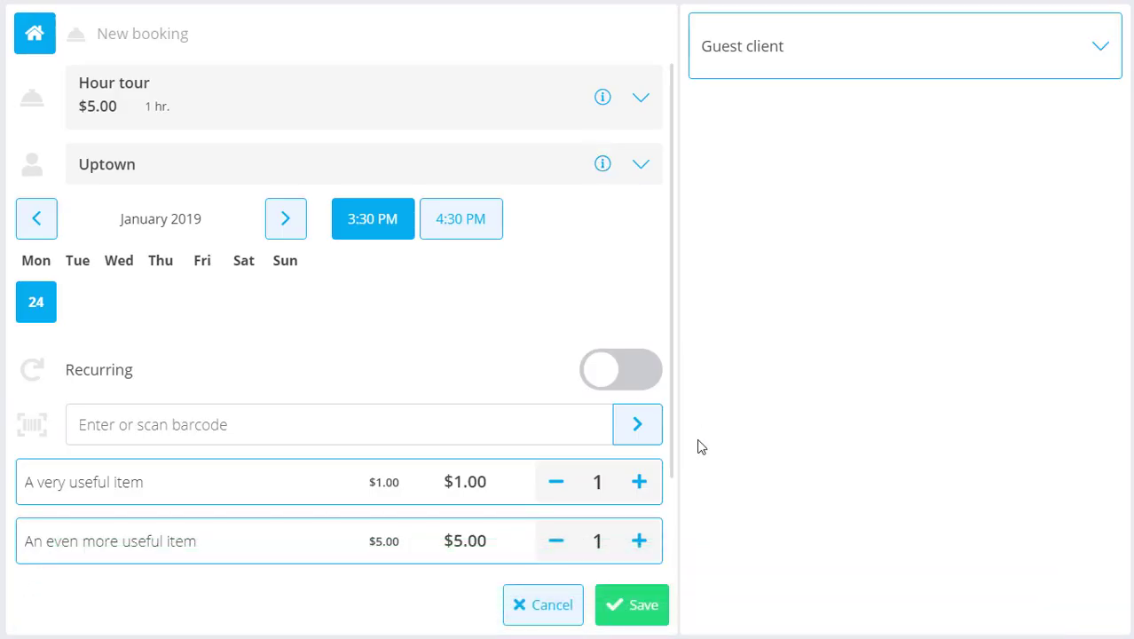
left_click(647, 601)
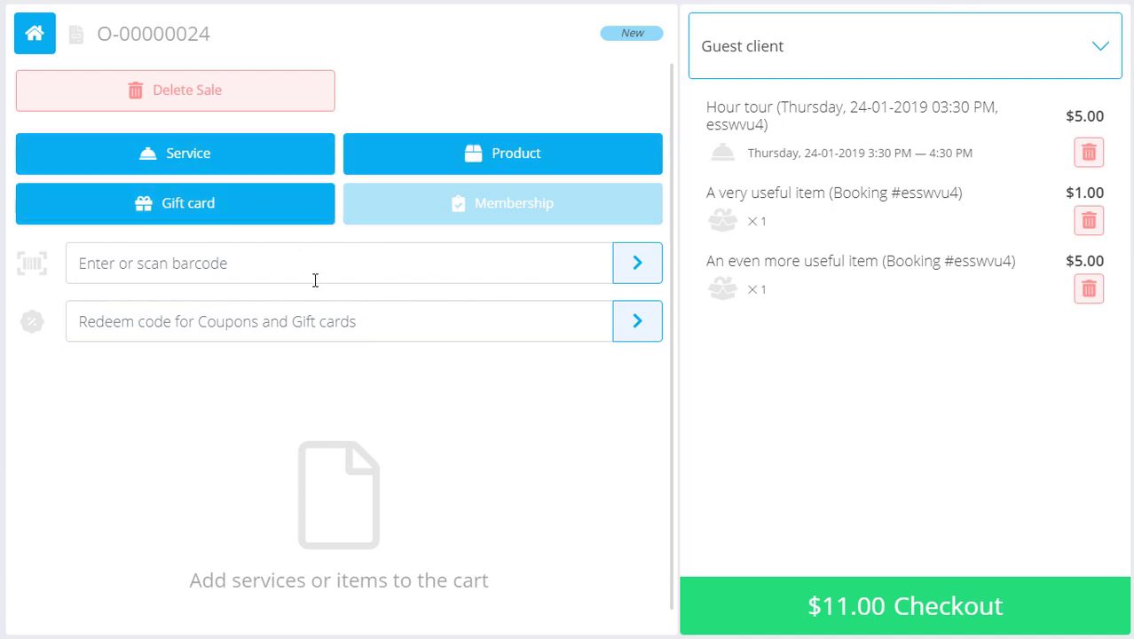
Step: Redeem gift card code 'hahazurazu' for a $5 discount on the sale
left_click(277, 317)
type("hahazurazu")
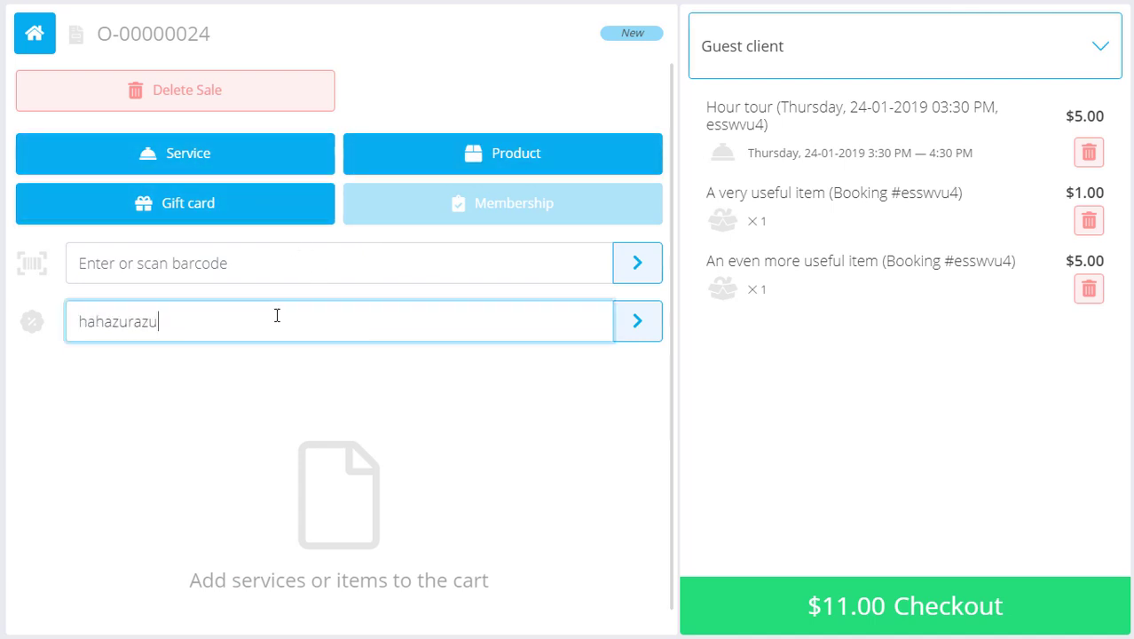
left_click(638, 329)
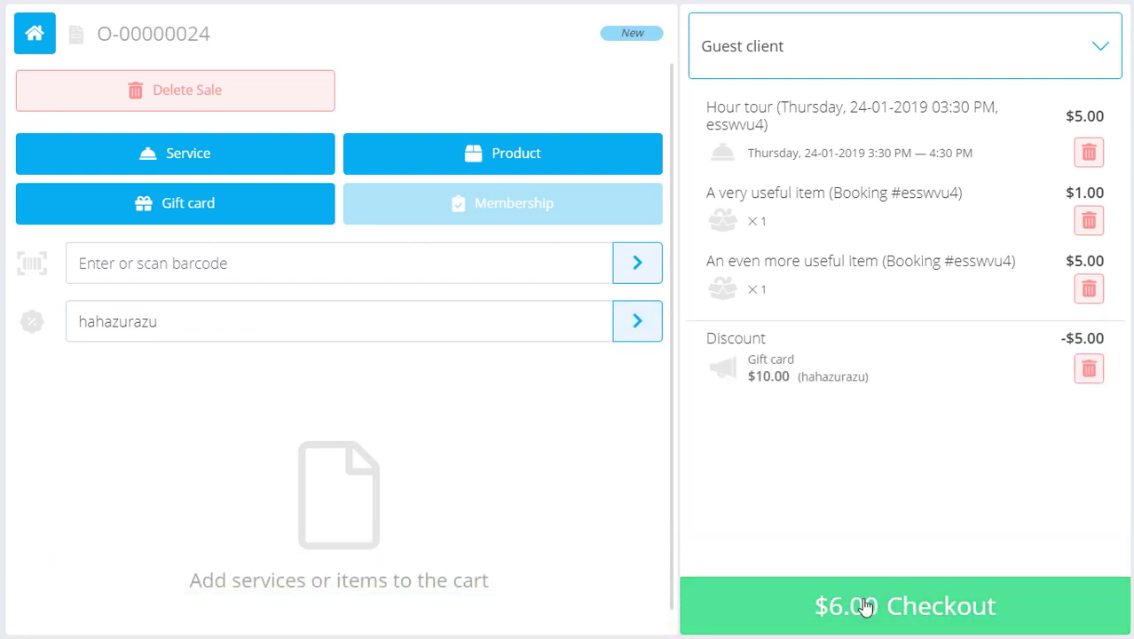
Step: Check out and pay the $6.00 total, then return home
left_click(866, 607)
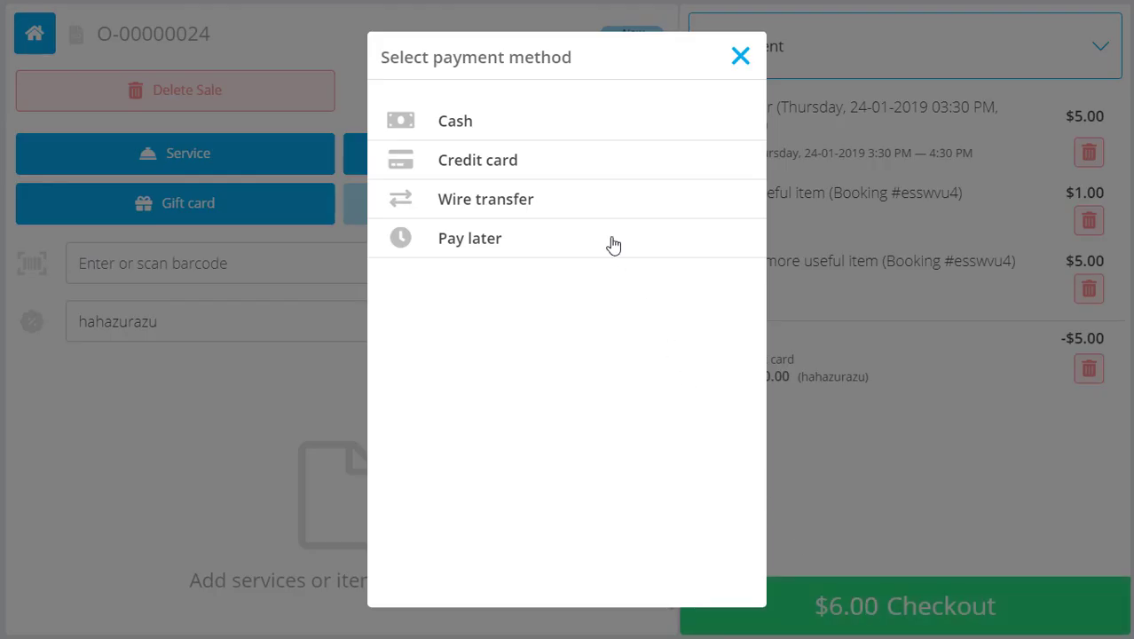
left_click(587, 137)
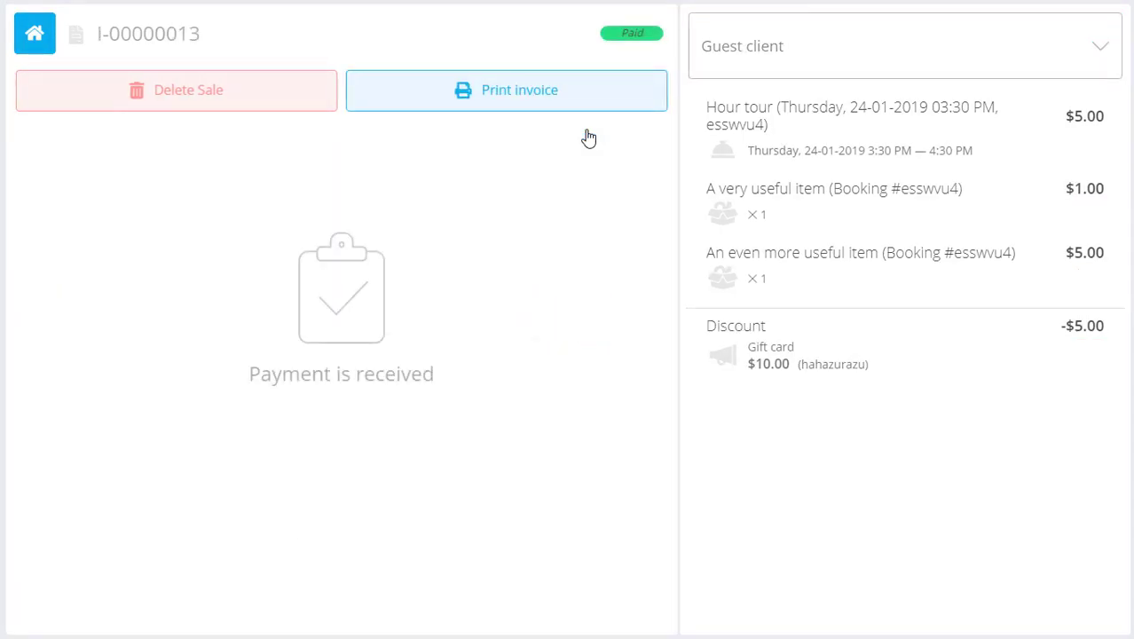
left_click(47, 44)
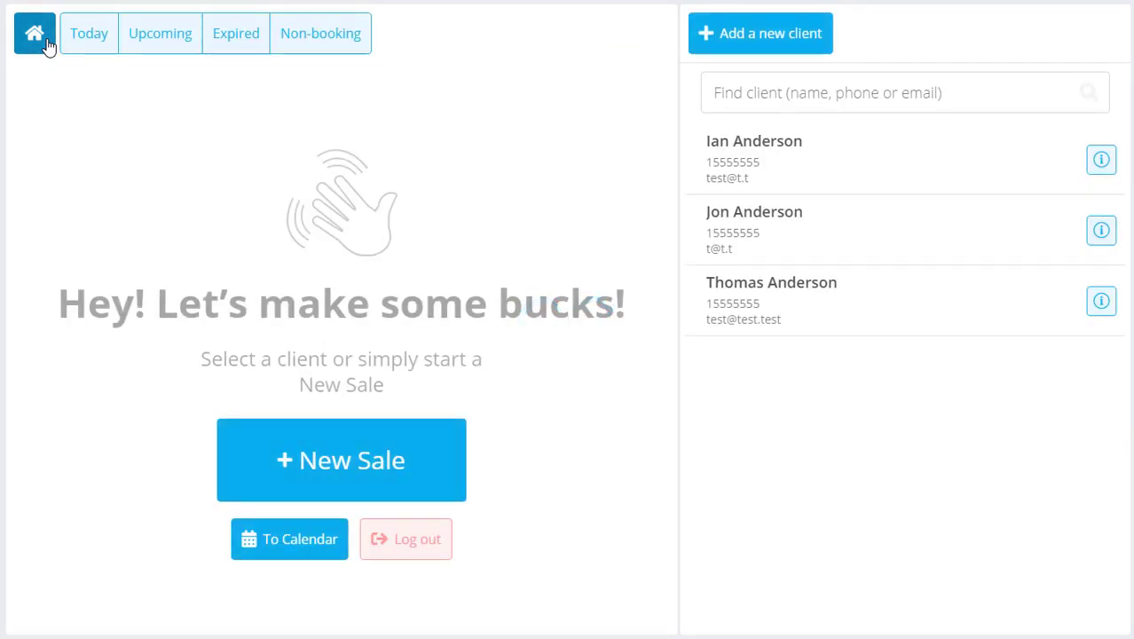
left_click(384, 442)
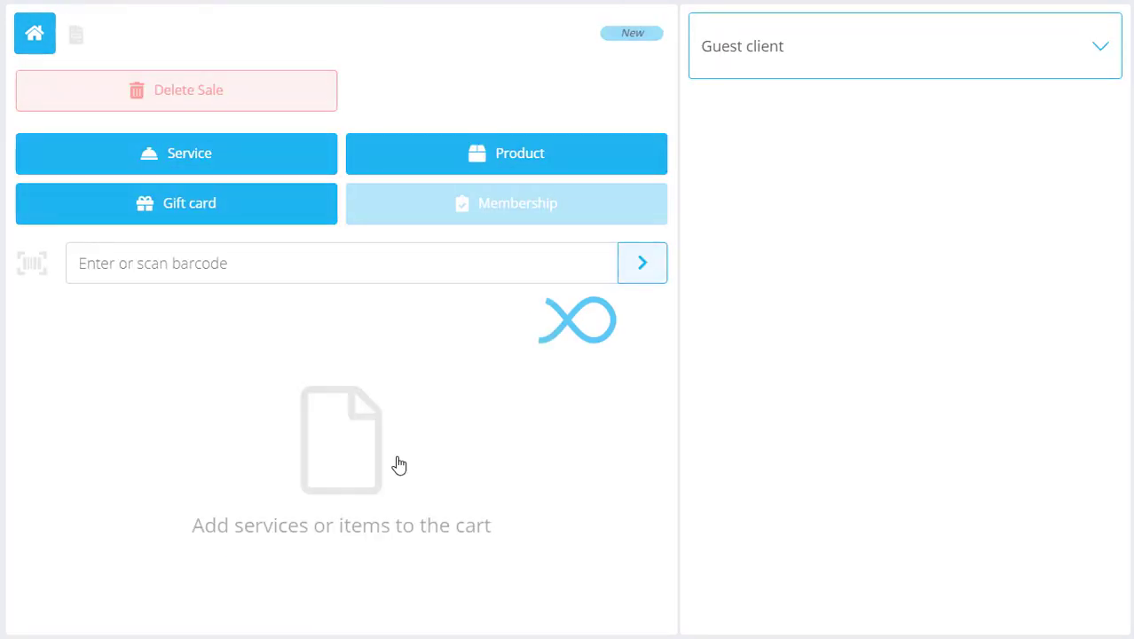
left_click(806, 46)
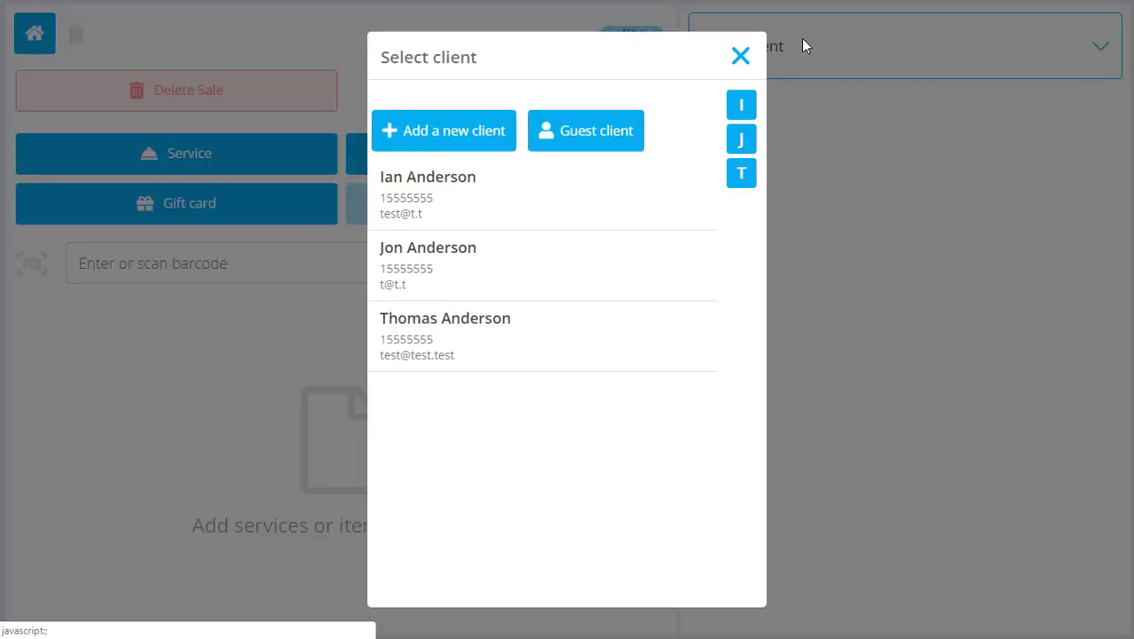
left_click(456, 177)
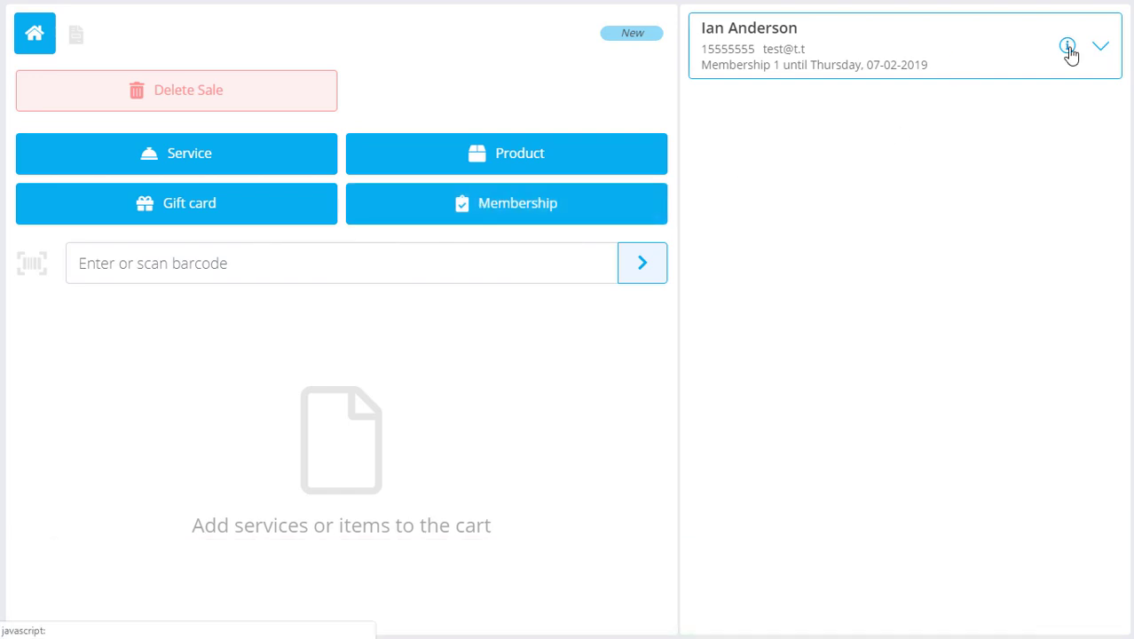
left_click(1068, 46)
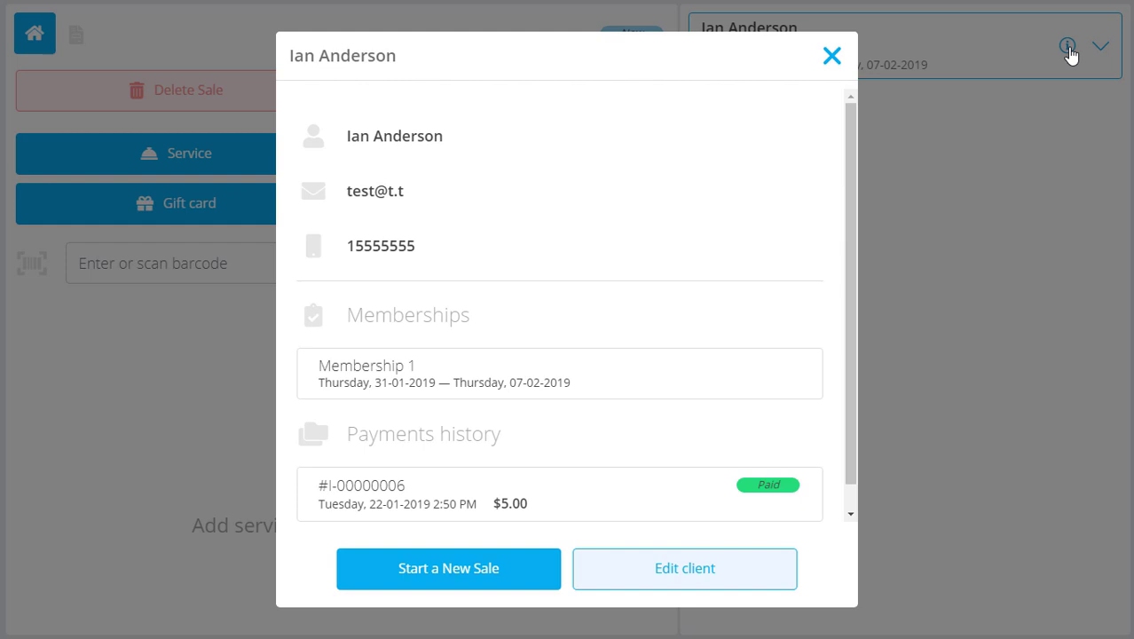
scroll(684, 226, "down", 1)
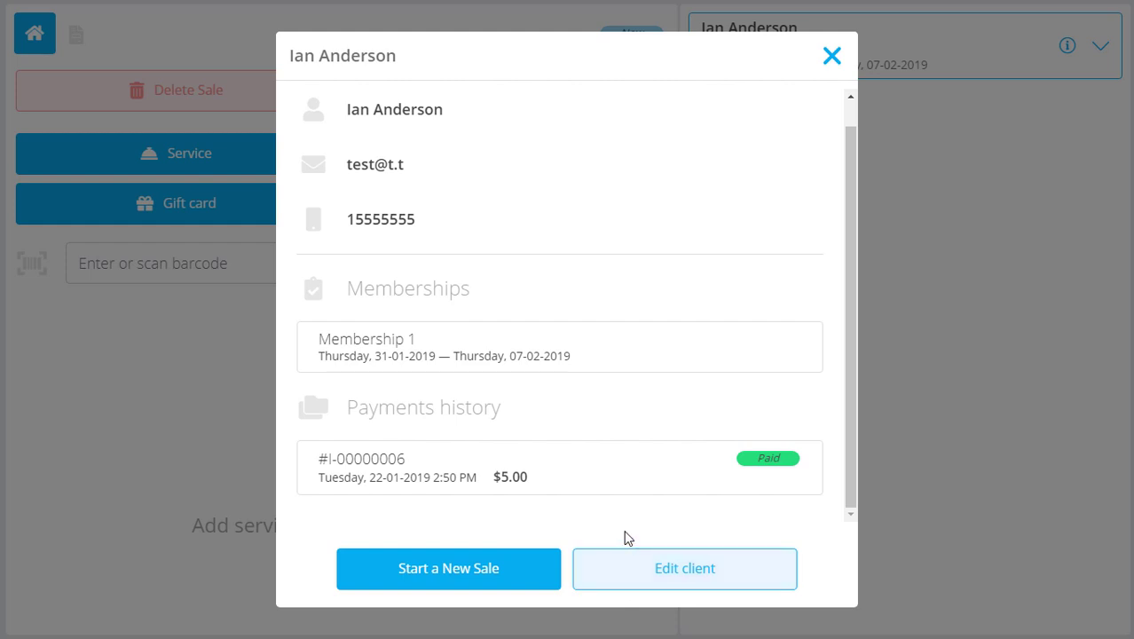
left_click(831, 56)
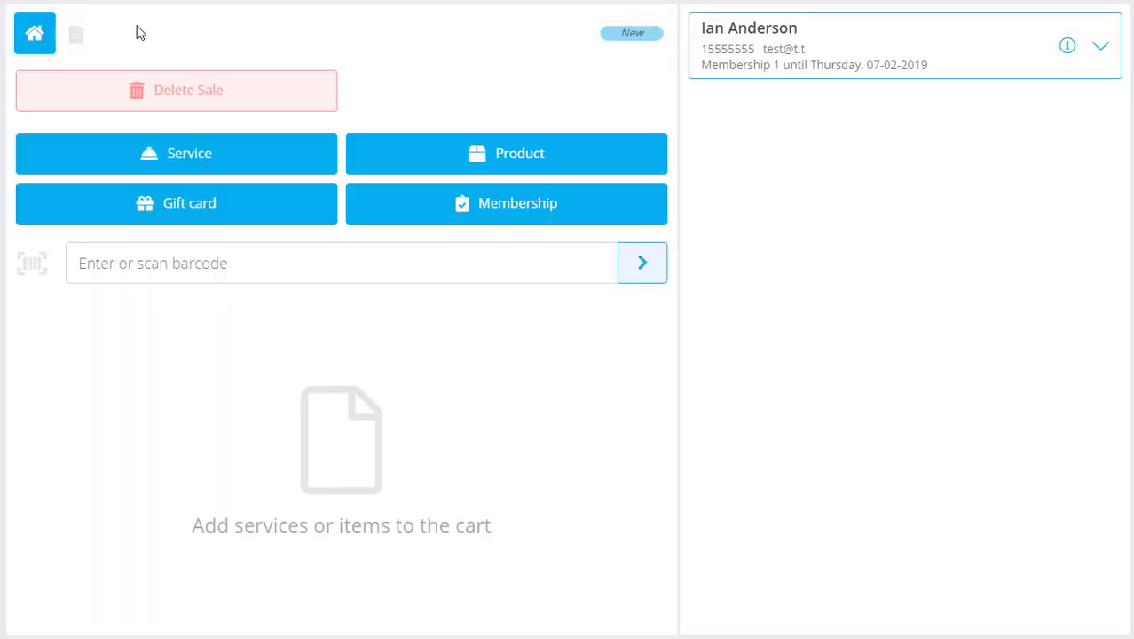
left_click(37, 35)
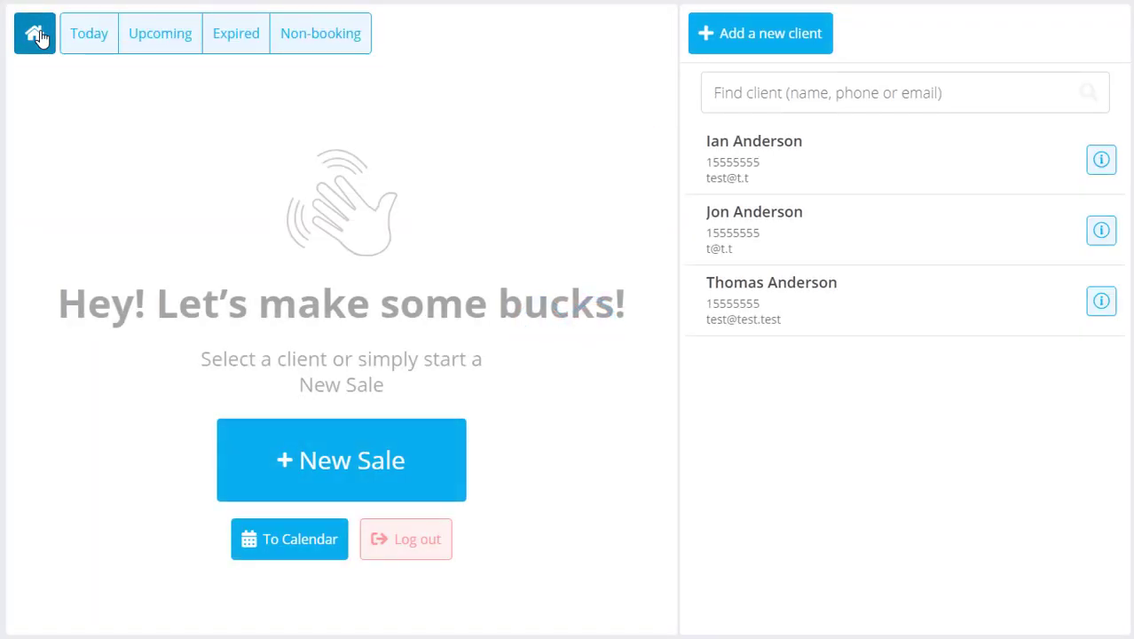
Step: Open the paid $5.00 sale, invoice I-00000006, from the Upcoming list
left_click(145, 36)
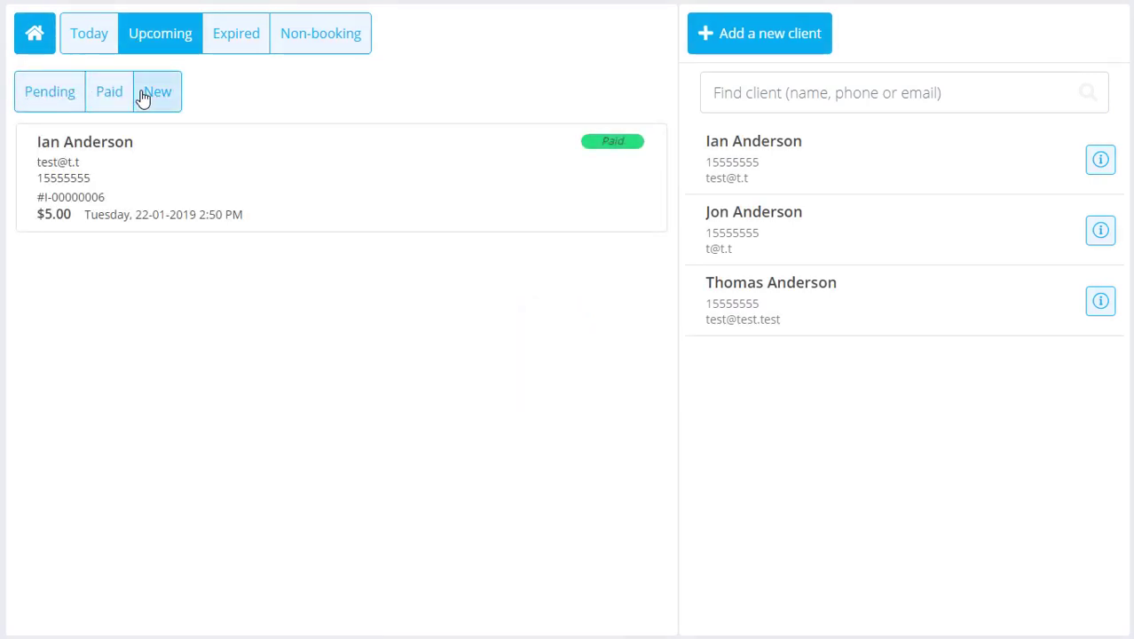
left_click(374, 186)
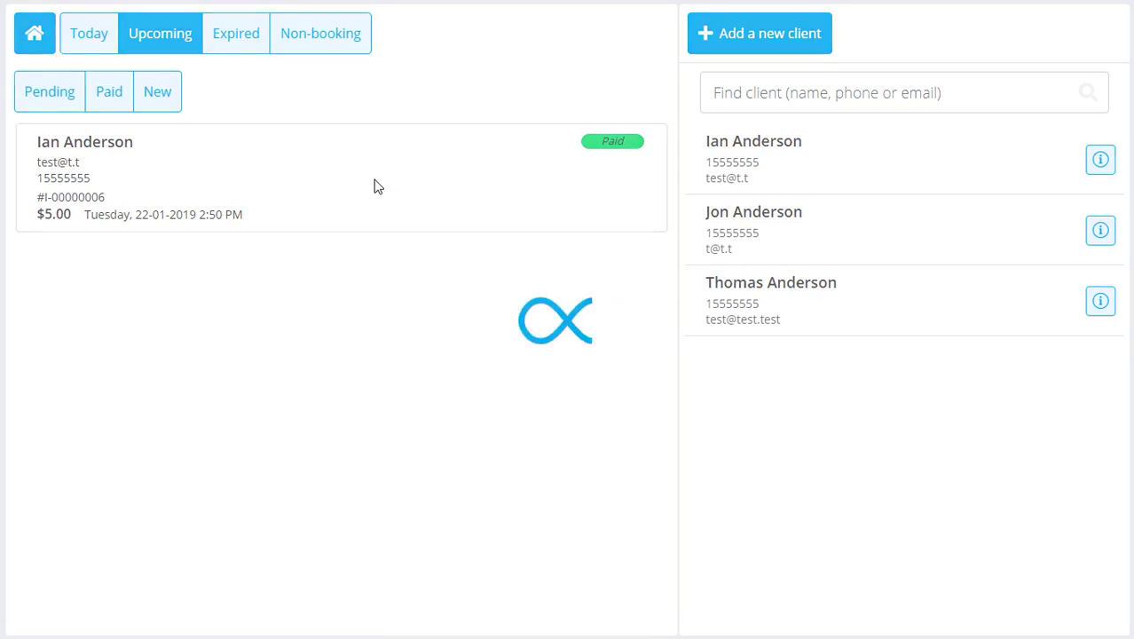